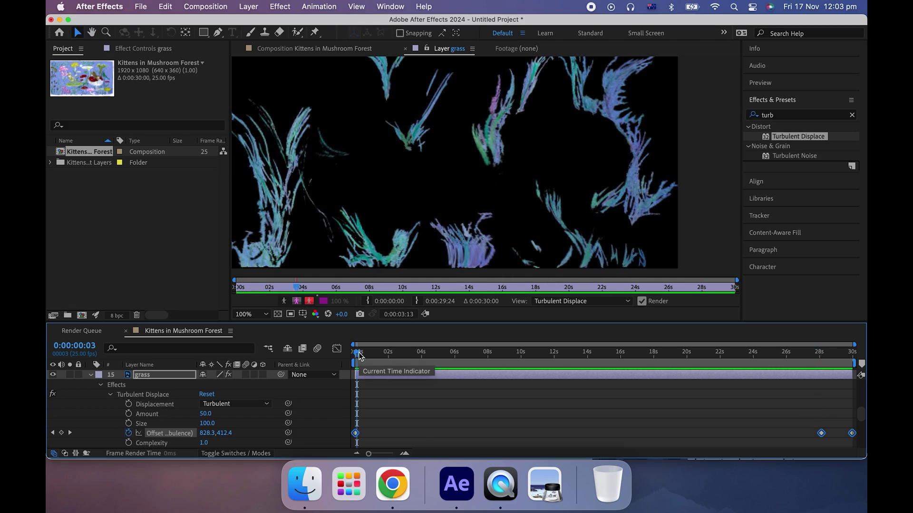
Scrub the grass animation to 0:00:19:10 and apply Turbulent Displace to the leafy plants layer
left_click_drag(358, 356, 675, 363)
left_click(792, 118)
left_click(110, 394)
left_click(100, 384)
scroll(98, 390, "up", 2)
left_click(90, 414)
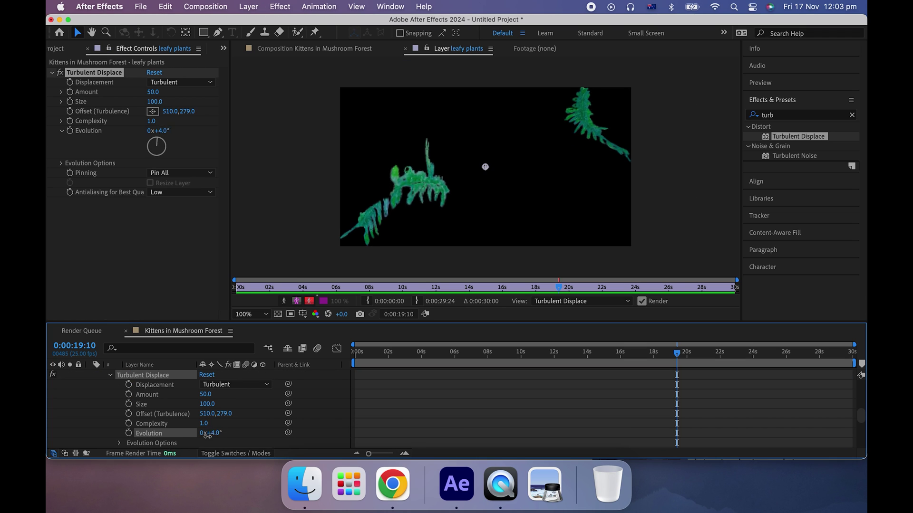
Try different Evolution and Offset (Turbulence) settings on the leafy plants' Turbulent Displace, undo them and return to the timeline's start
left_click_drag(207, 414, 234, 418)
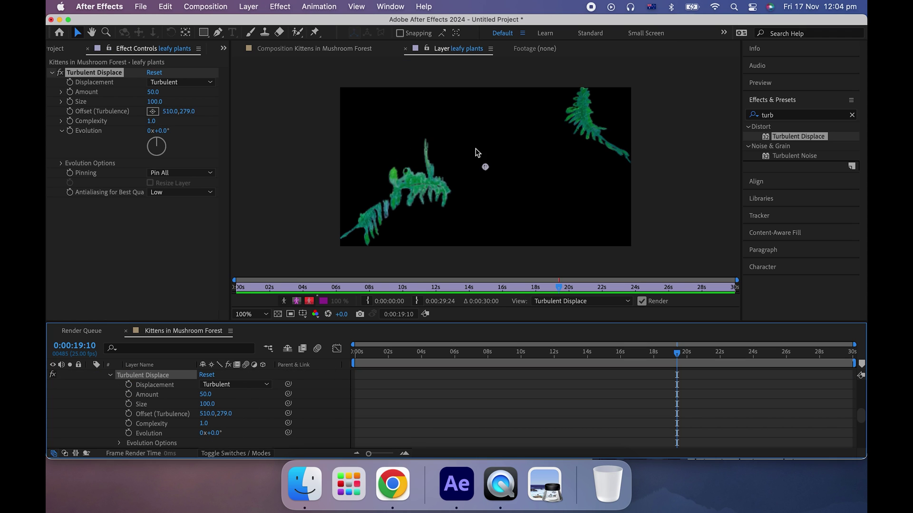
left_click_drag(497, 166, 475, 166)
key("super+z")
key("super+z")
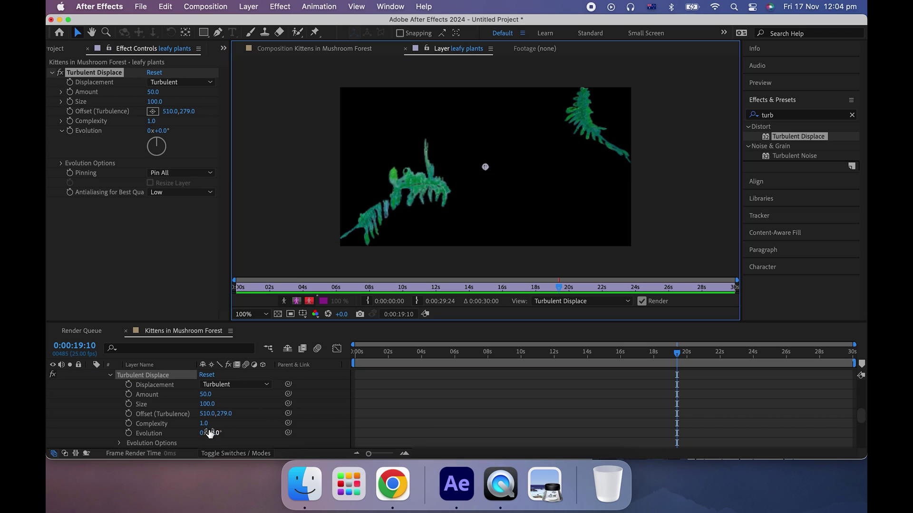
mouse_move(207, 433)
left_mouse_down()
mouse_move(252, 434)
mouse_move(205, 436)
left_mouse_up()
key("super+z")
left_click(206, 436)
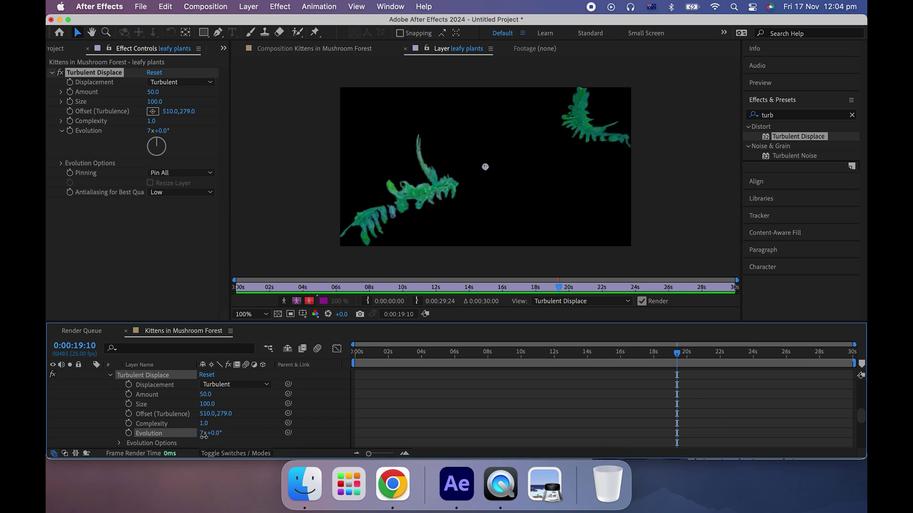
left_click(128, 413)
left_click(129, 432)
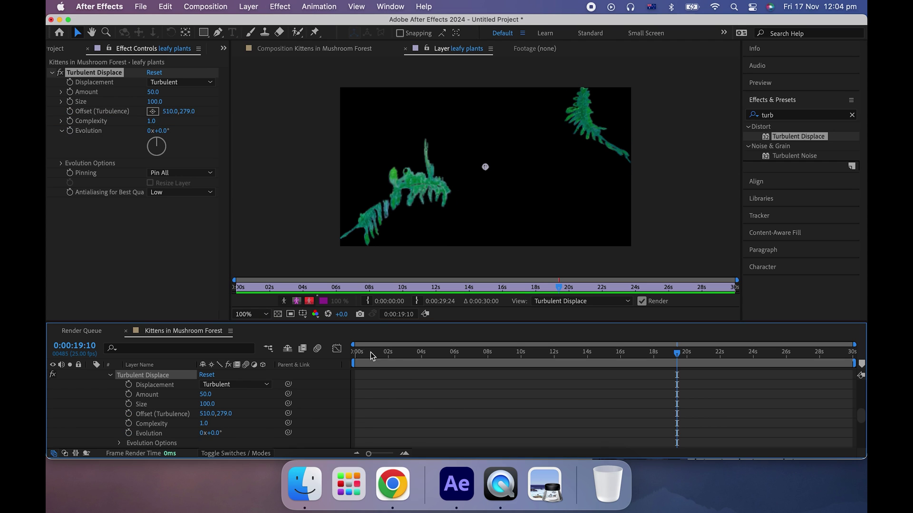
left_click(183, 414)
key("super+z")
left_click(354, 352)
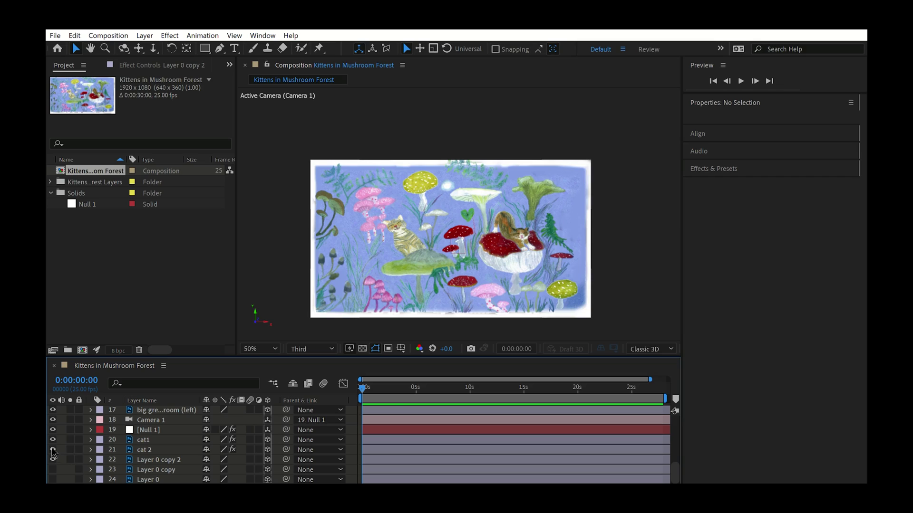
Hide the Layer 0 copy 2, Null 1, Camera 1, big green mushroom (right) and grass layers
left_click(53, 419)
left_click(53, 410)
left_click(53, 409)
scroll(52, 410, "up", 1)
left_click(53, 423)
left_click(52, 424)
left_click(53, 414)
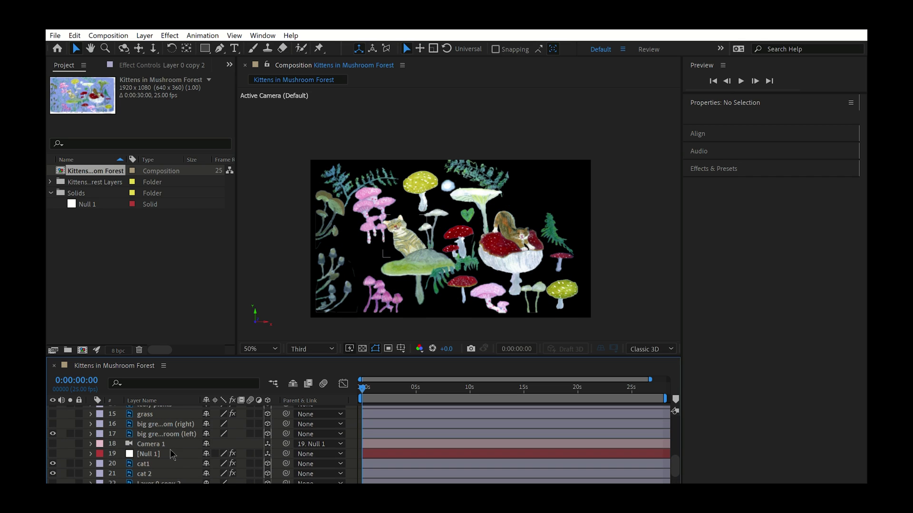
Hide the leafy plants, tree fern, heart plant, moon and smaller mushroom layers, leaving only the two cats and their mushrooms visible
scroll(53, 418, "up", 1)
left_click(53, 428)
left_click(52, 418)
scroll(53, 423, "up", 1)
left_click(53, 433)
left_click(52, 423)
scroll(52, 424, "up", 1)
left_click(53, 430)
left_click(53, 430)
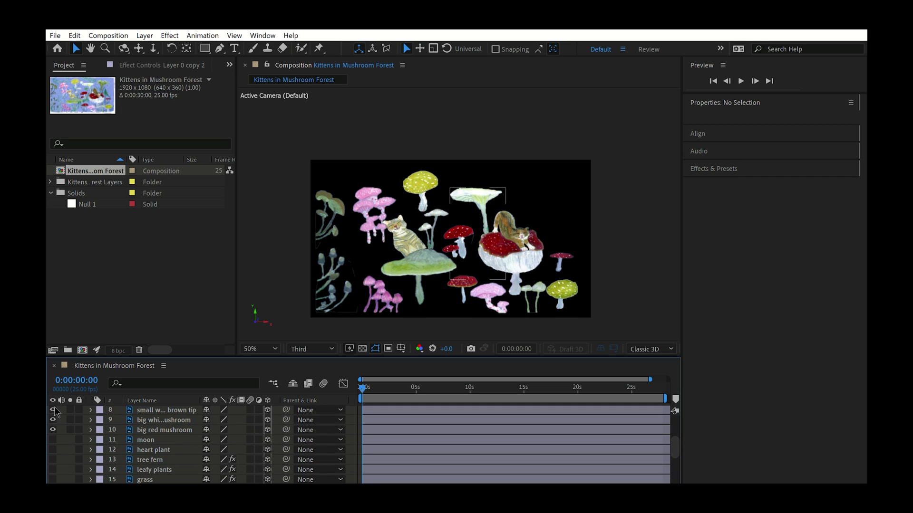
scroll(53, 416, "up", 1)
left_click_drag(53, 446, 53, 408)
Delete the hidden mushroom layers from the first one through the big white mushroom
left_click(146, 407)
scroll(147, 428, "down", 1)
left_click(158, 459, "shift")
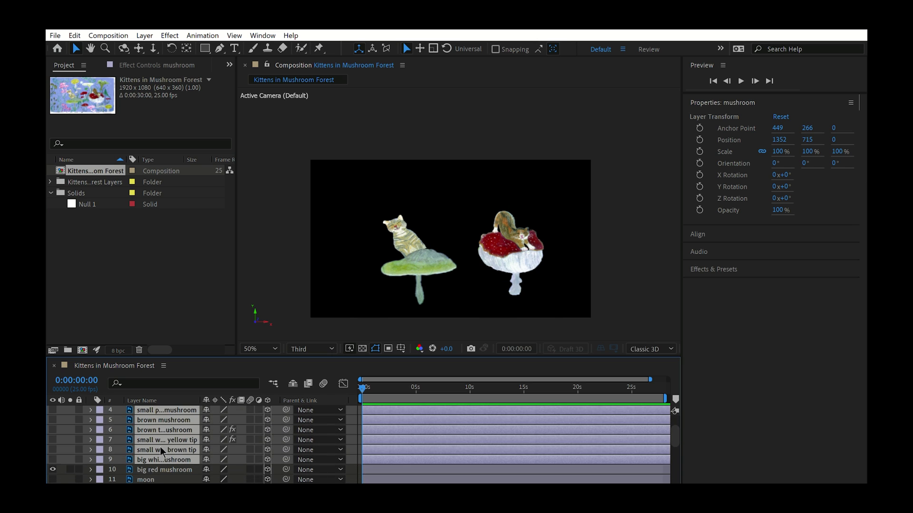
key("Delete")
Delete the Camera 1, Null 1, Layer 0 copy 2, Layer 0 copy and Layer 0 layers
scroll(154, 447, "down", 1)
left_click(150, 440)
left_click(150, 449, "ctrl")
scroll(150, 448, "down", 1)
left_click(147, 458, "ctrl")
left_click(148, 470, "ctrl")
left_click(147, 479, "ctrl")
key("Delete")
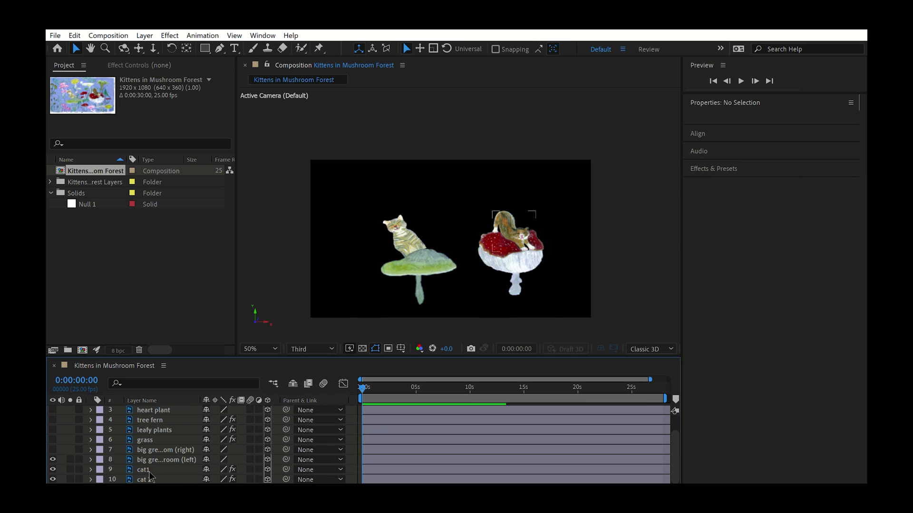
Delete the hidden layers from moon through big green mushroom (right) and send the composition to the render queue
scroll(145, 428, "up", 1)
left_click(142, 419)
scroll(143, 435, "down", 1)
left_click(151, 450, "shift")
key("Delete")
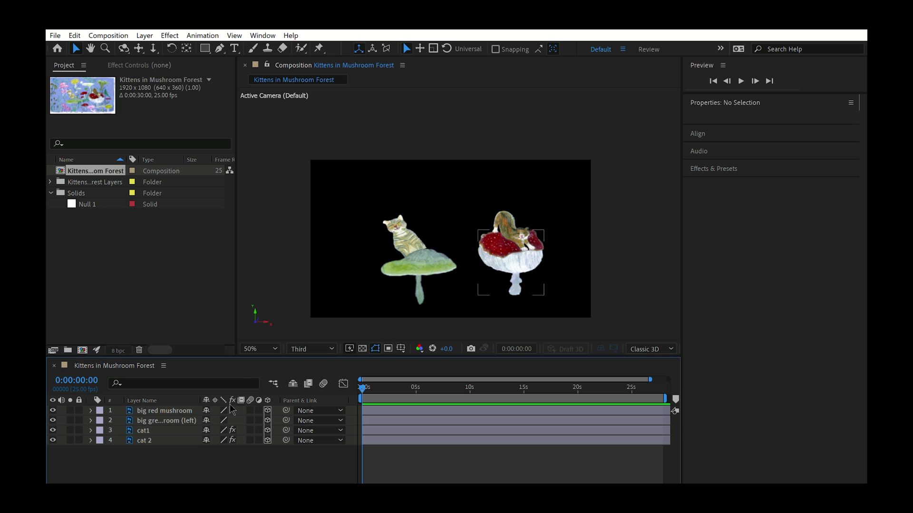
key("ctrl+m")
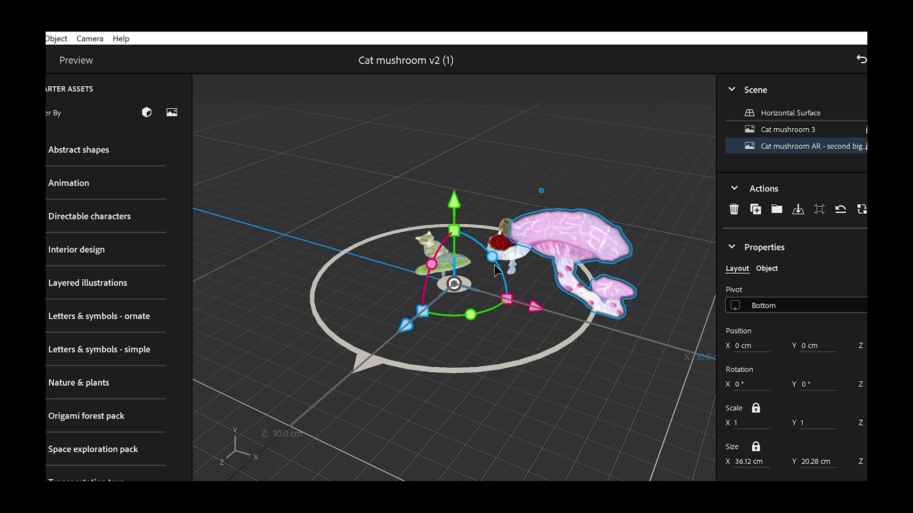
In Adobe Aero, scale the second-big-mushrooms image to 0.4 and move it to X 0.39, Y -0.77, Z 3.28 cm
left_click_drag(566, 219, 551, 248)
left_click_drag(416, 238, 416, 254)
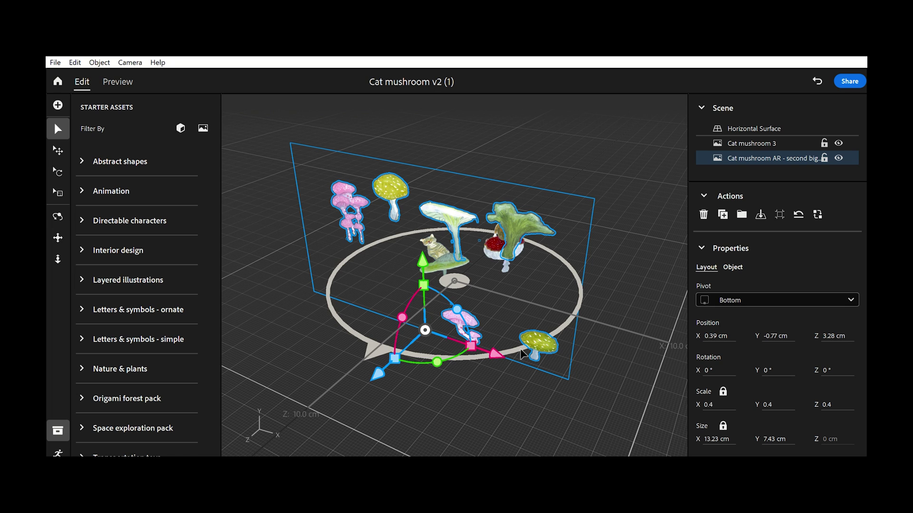
scroll(482, 400, "up", 2)
left_click(442, 245)
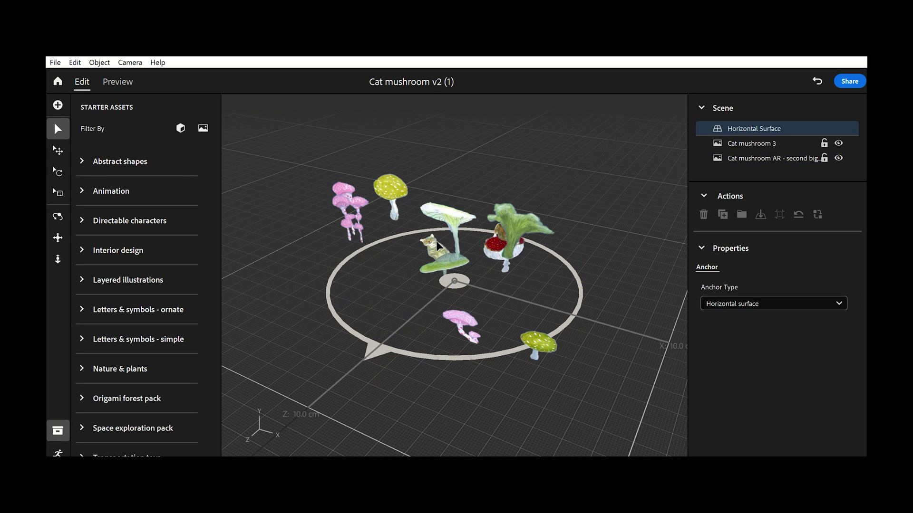
Move the second-big-mushrooms image forward along the Z axis and enlarge the Cat mushroom 3 image behind it
left_click(514, 217)
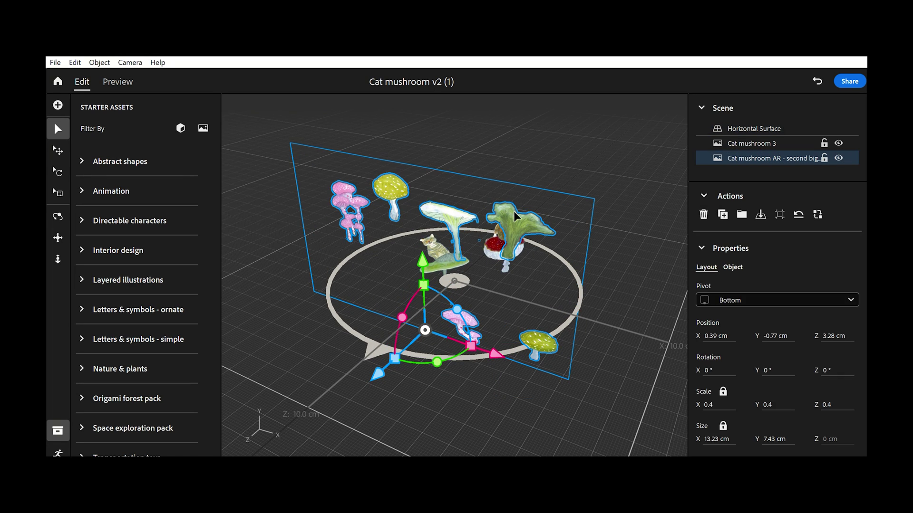
left_click_drag(385, 366, 356, 431)
left_click(518, 231)
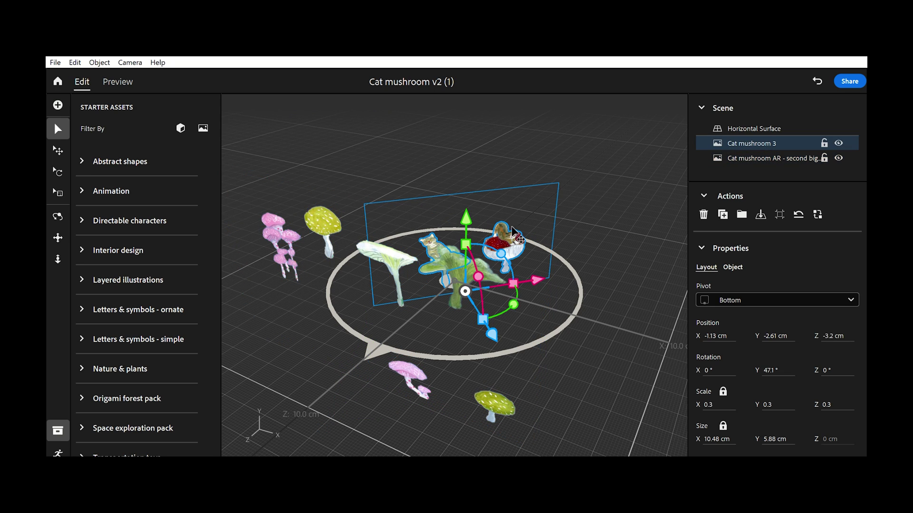
left_click(413, 371)
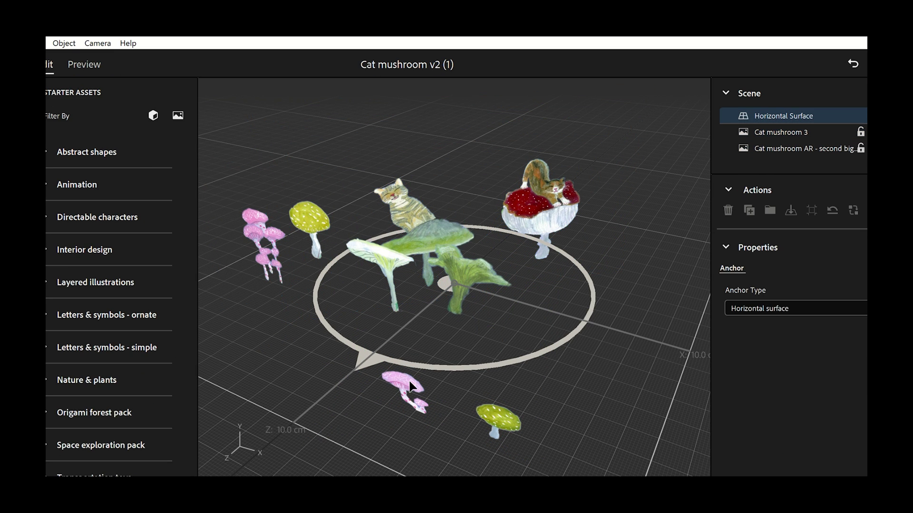
left_click(402, 376)
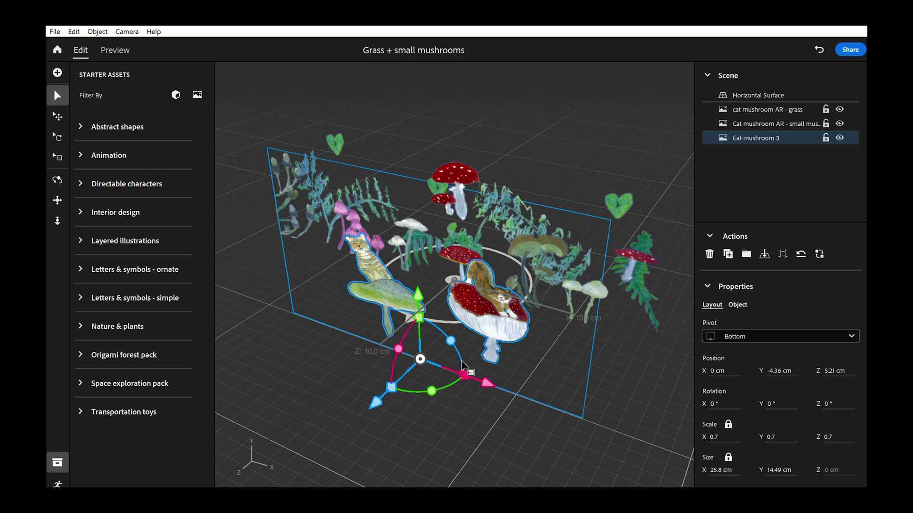
In the Grass + small mushrooms scene, shrink the Cat mushroom 3 image and move it back along the Z axis
mouse_move(478, 387)
left_mouse_down()
mouse_move(451, 360)
mouse_move(472, 372)
left_mouse_up()
left_click_drag(394, 386, 409, 375)
left_click(440, 401)
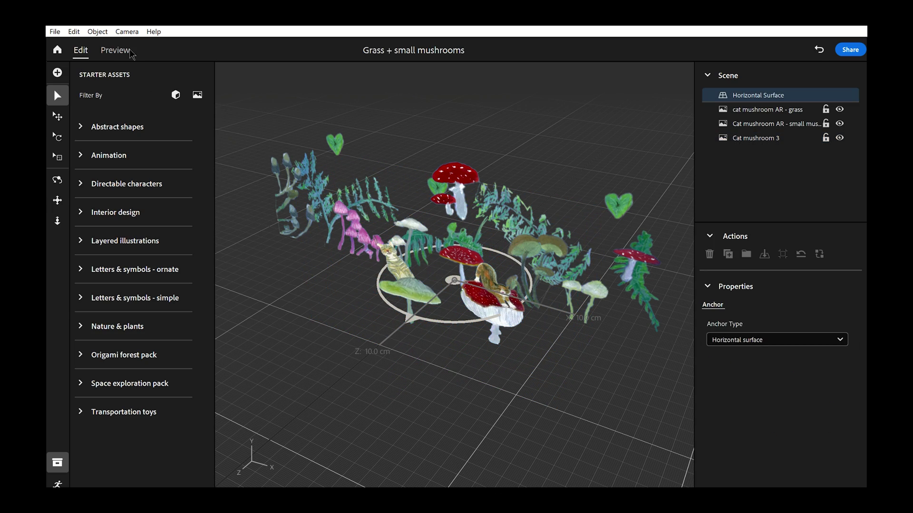
Preview the layered mushroom scene from different angles, including straight on, and return to editing
left_click(124, 46)
left_click_drag(275, 326, 335, 299)
left_click(80, 50)
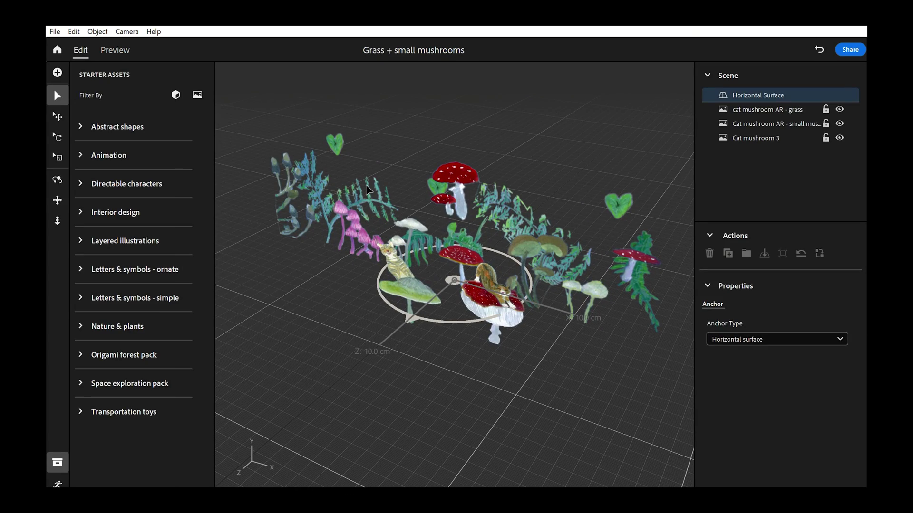
left_click(346, 138)
left_click(115, 50)
left_click_drag(204, 210, 334, 349)
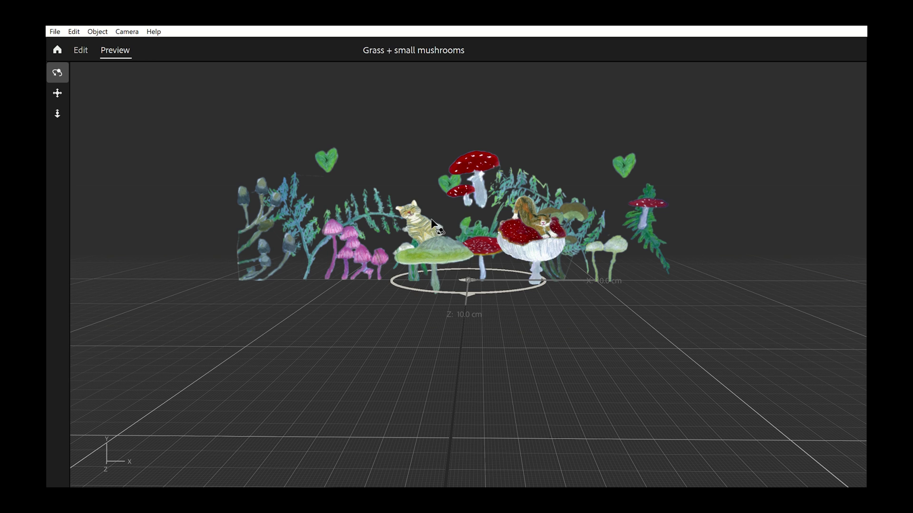
left_click(81, 49)
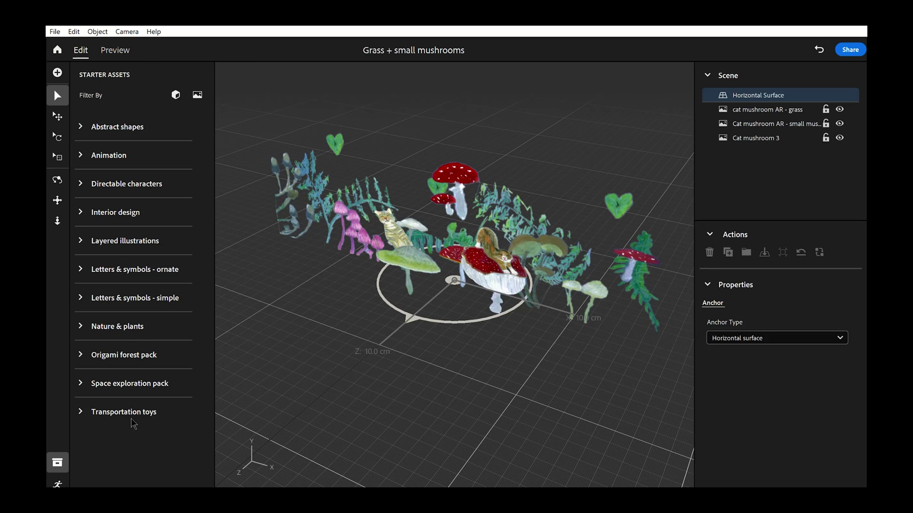
Add a Proximity Enter trigger for cat mushroom AR - grass that plays its images together with the Nighttime 01 audio clip
left_click(57, 462)
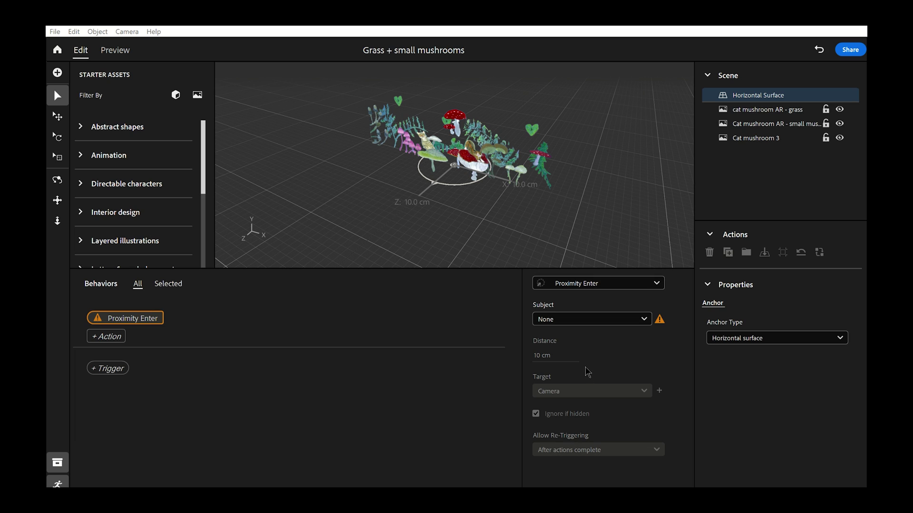
left_click(584, 340)
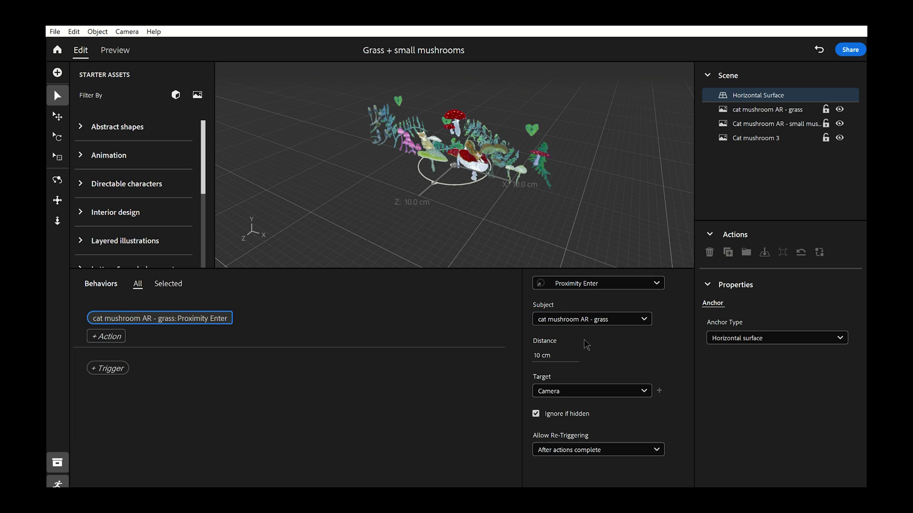
left_click(106, 335)
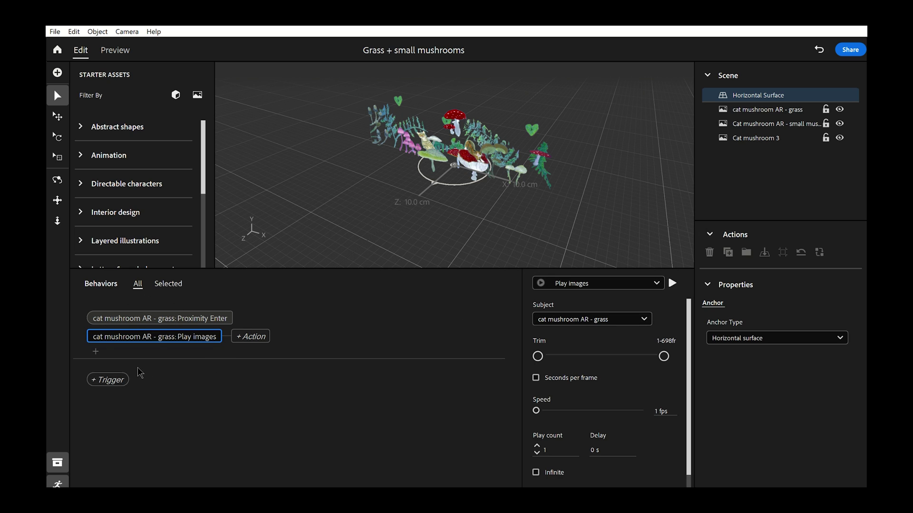
left_click(96, 351)
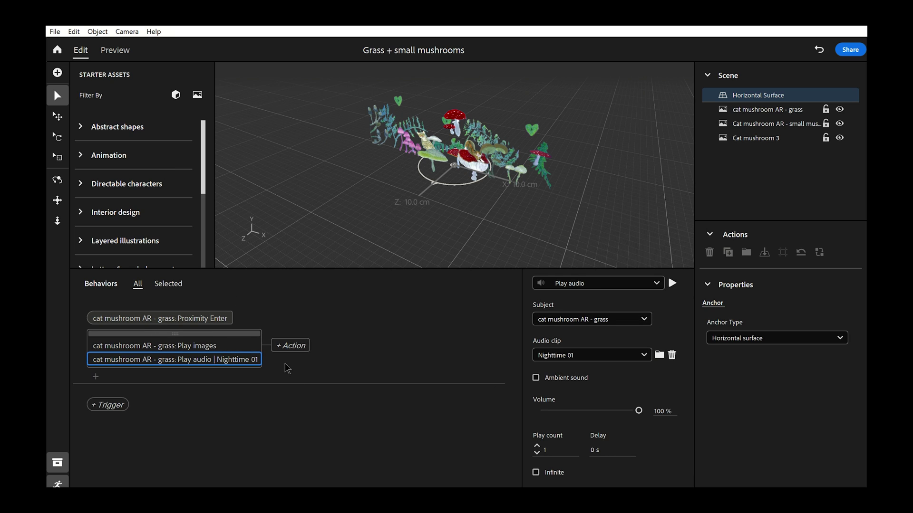
left_click(222, 406)
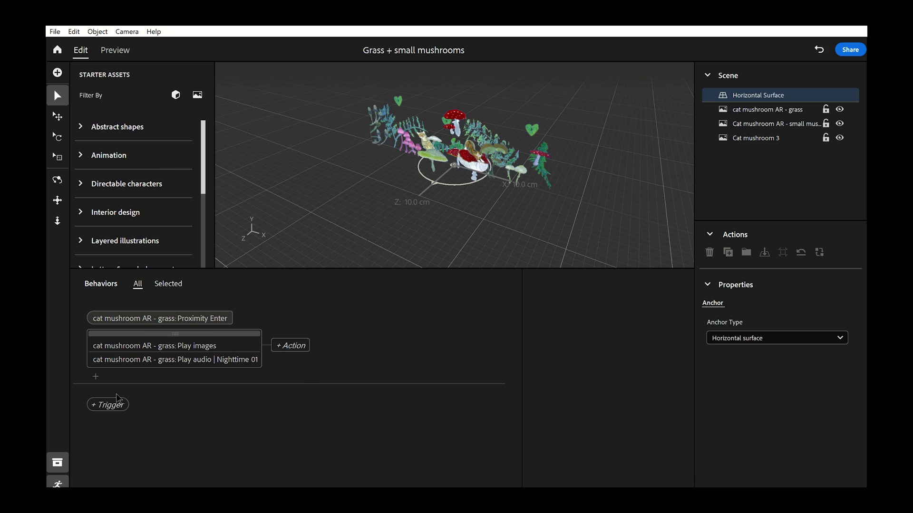
Add a Proximity Enter trigger for Cat mushroom AR - small mushrooms with a Play images action on the same image
left_click(151, 426)
left_click(631, 315)
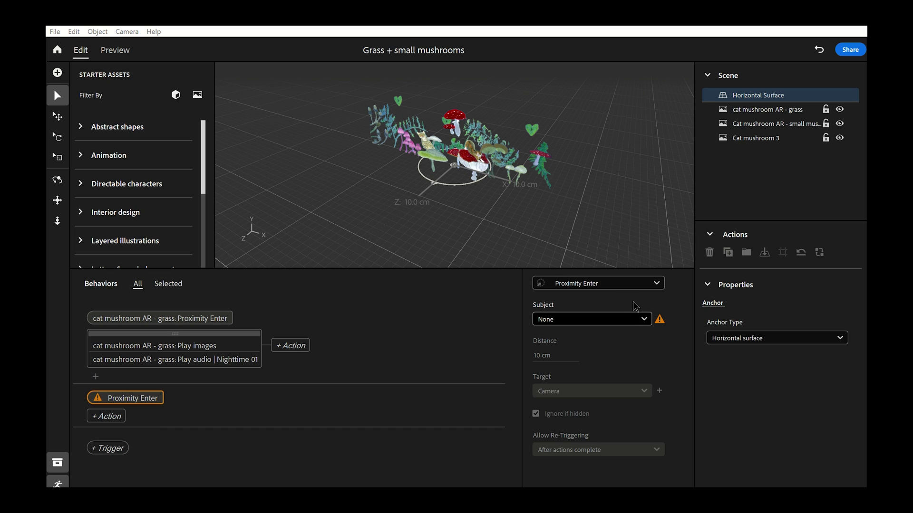
left_click(622, 356)
left_click(624, 313)
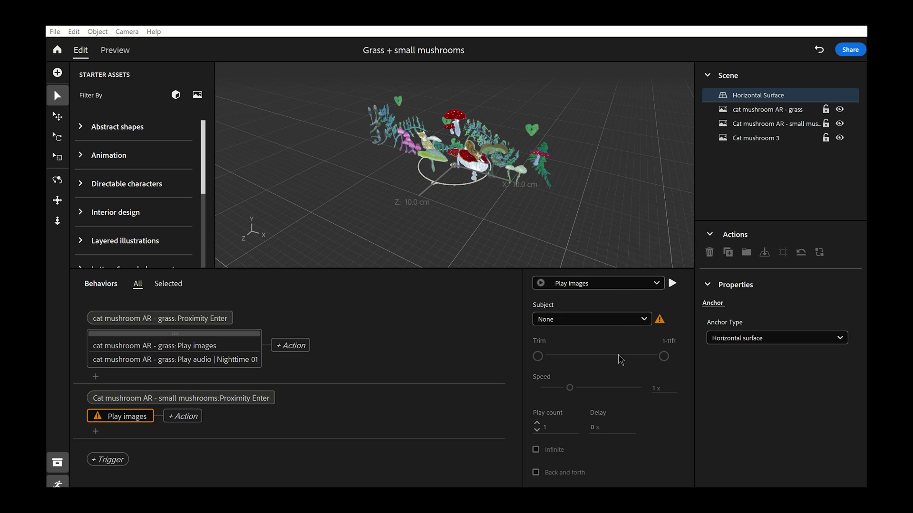
left_click(619, 355)
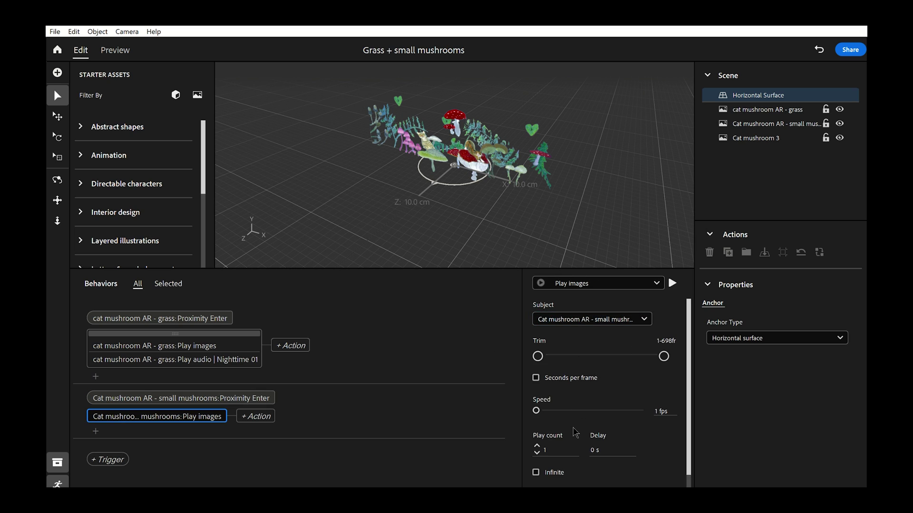
Set the small mushrooms' Play images action to 30 fps with infinite playback
scroll(574, 447, "down", 1)
left_click_drag(536, 391, 639, 391)
left_click(536, 453)
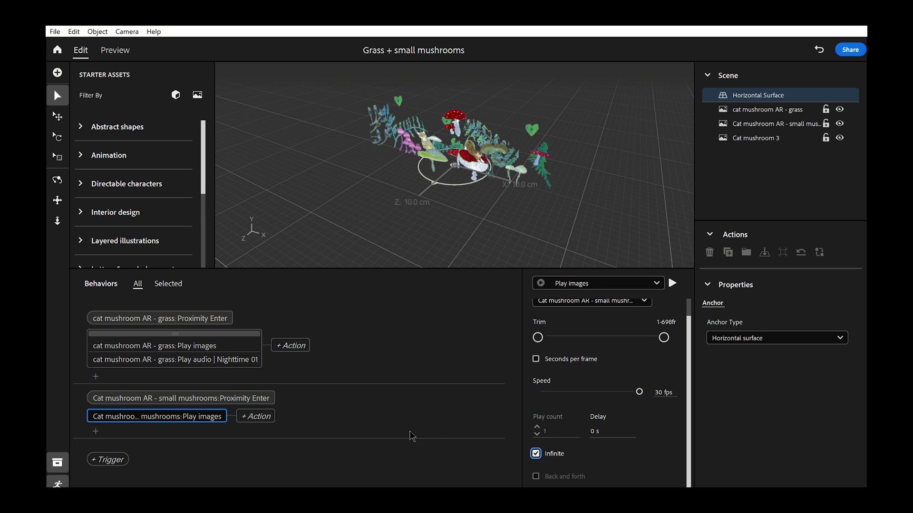
left_click(411, 434)
Set the grass Play images action to infinite playback at maximum speed
left_click(225, 348)
left_click(536, 454)
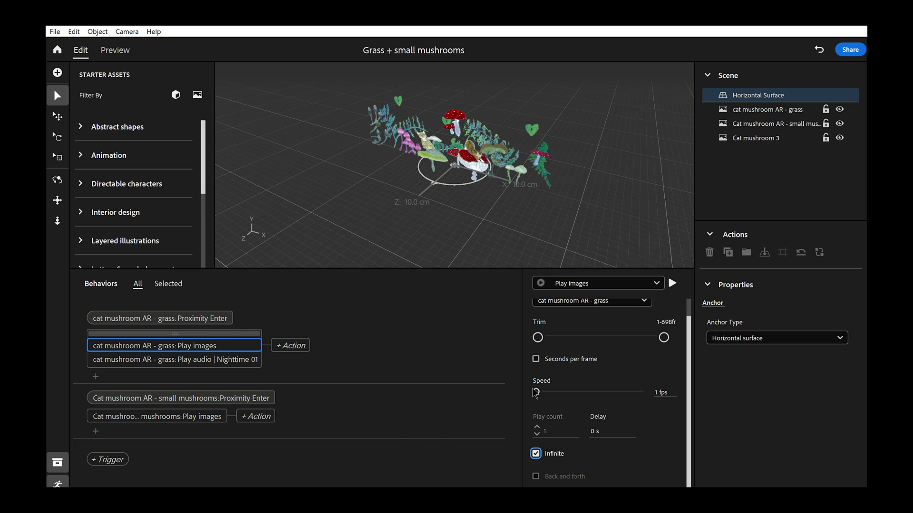
left_click_drag(536, 391, 639, 392)
left_click(427, 420)
Add a Play audio action for Cat mushroom AR - small mushrooms to its trigger, using the Nighttime 01_1 clip
left_click(95, 430)
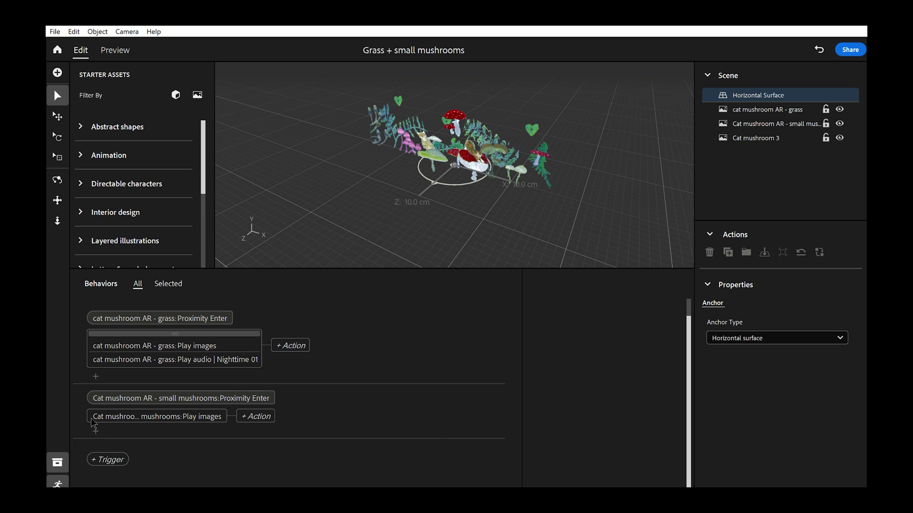
left_click(136, 248)
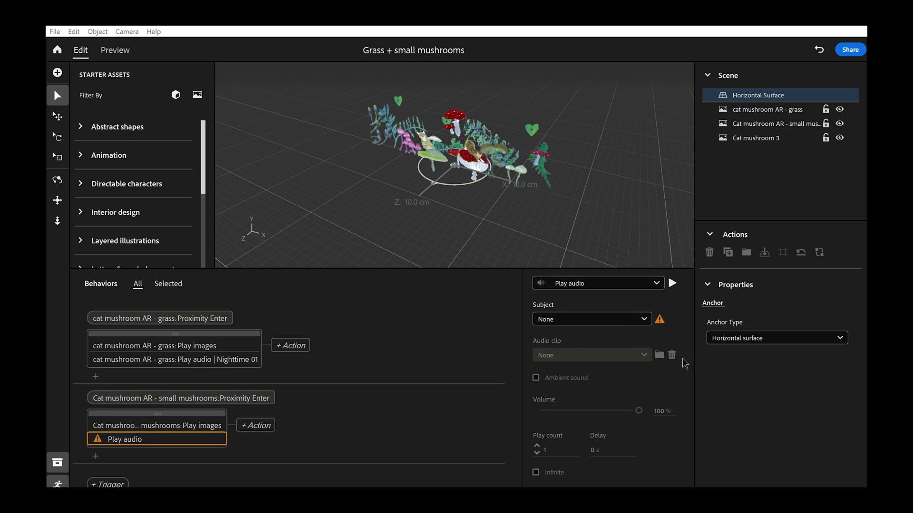
left_click(617, 353)
left_click(657, 352)
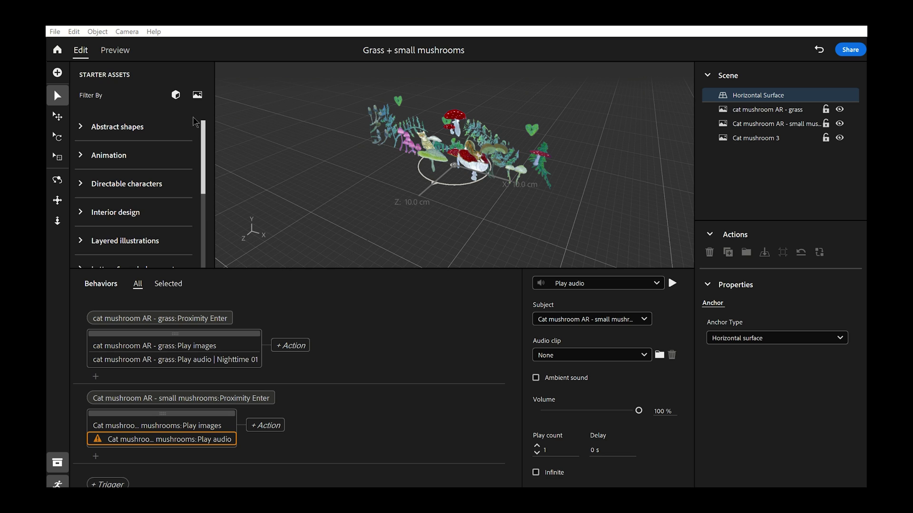
left_click(375, 411)
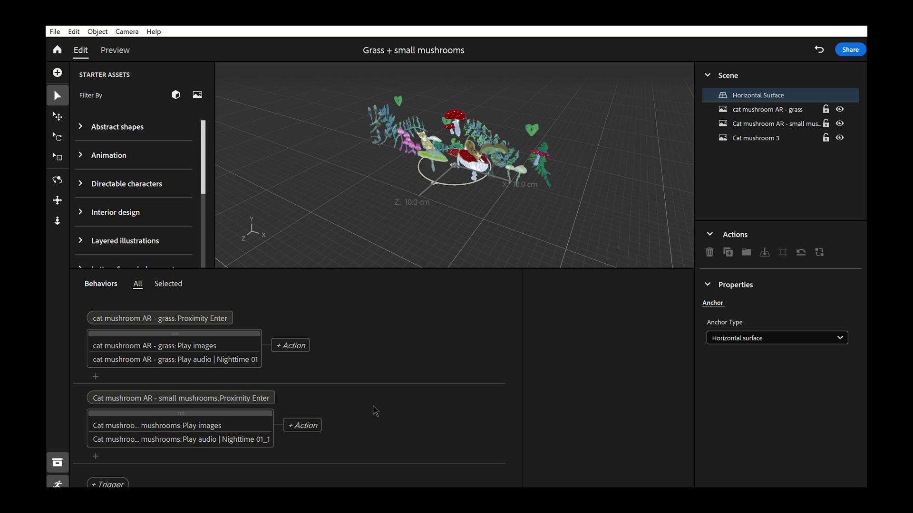
left_click(252, 437)
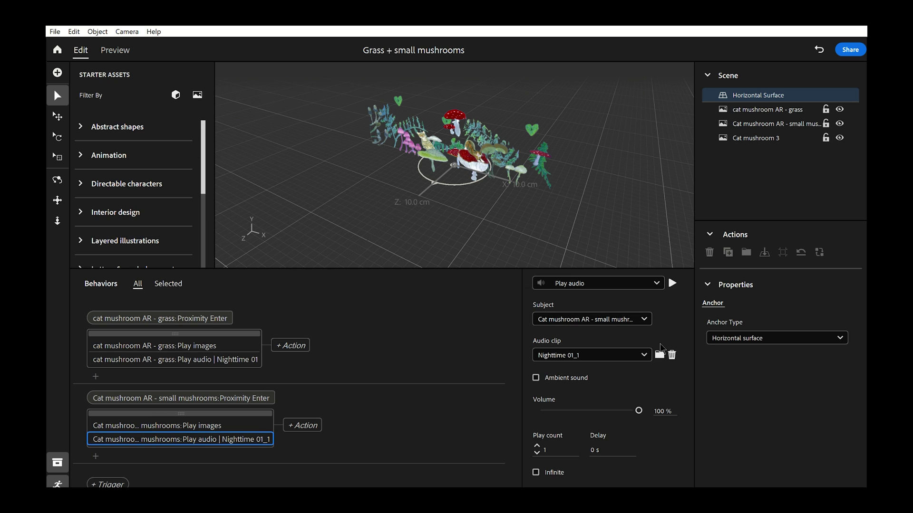